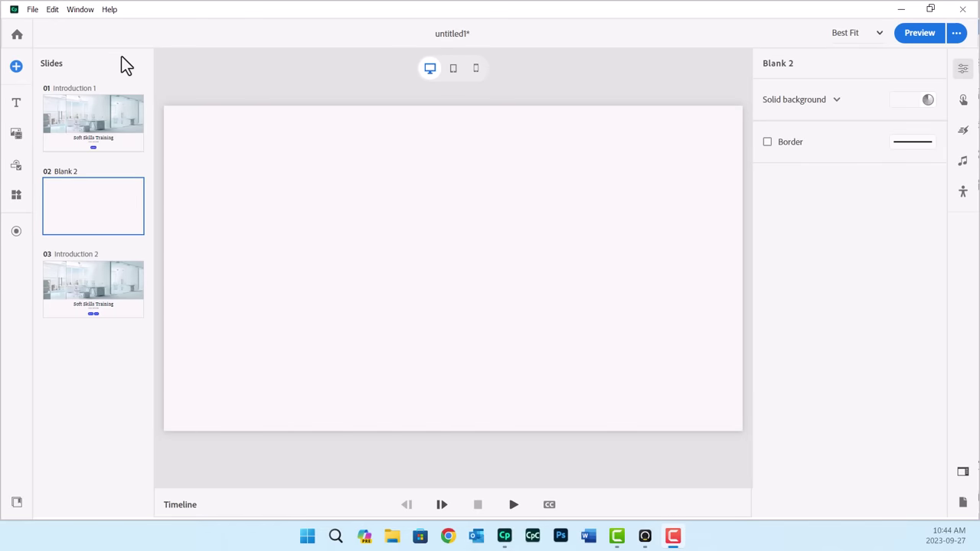
click(118, 115)
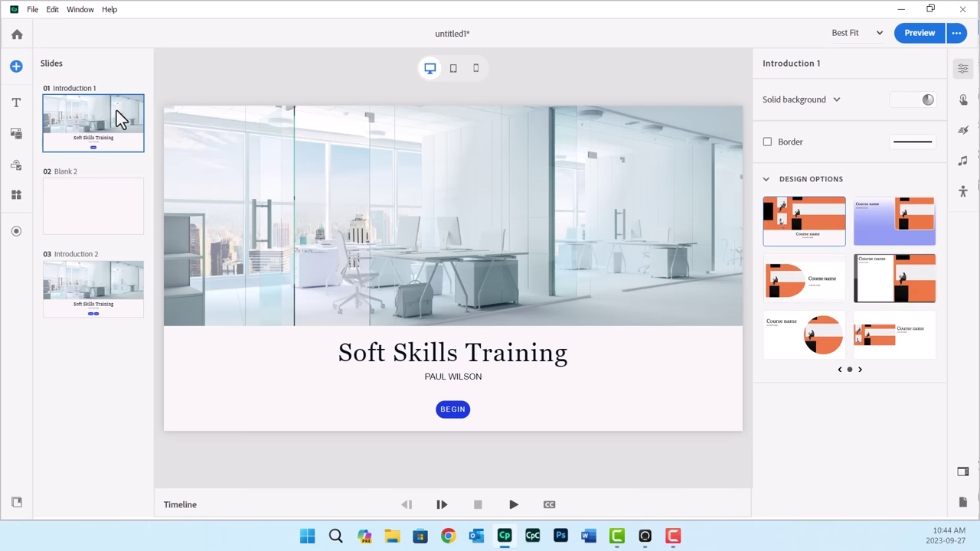
click(115, 219)
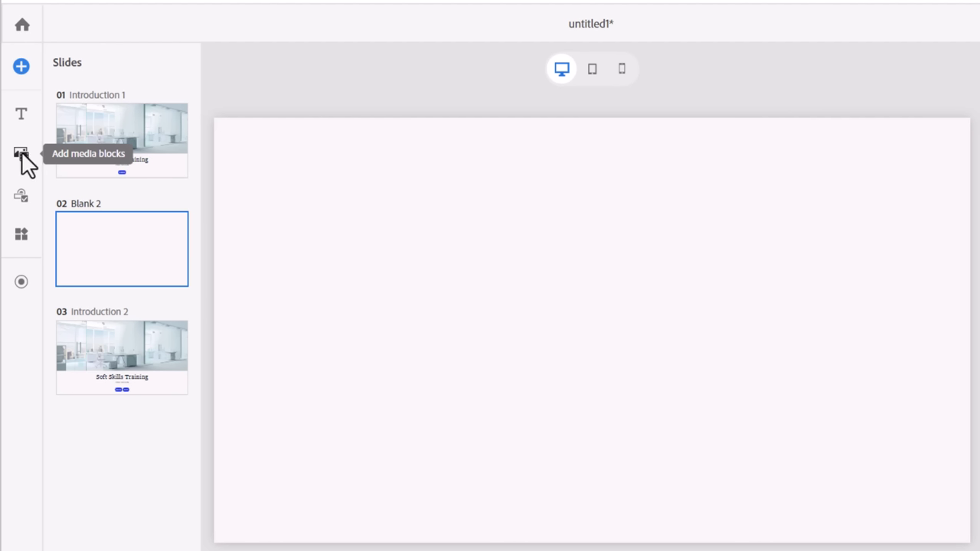
Step: Add a slide video block to Blank 2 and load AdobeStock_84061197.mp4 from the computer
click(21, 154)
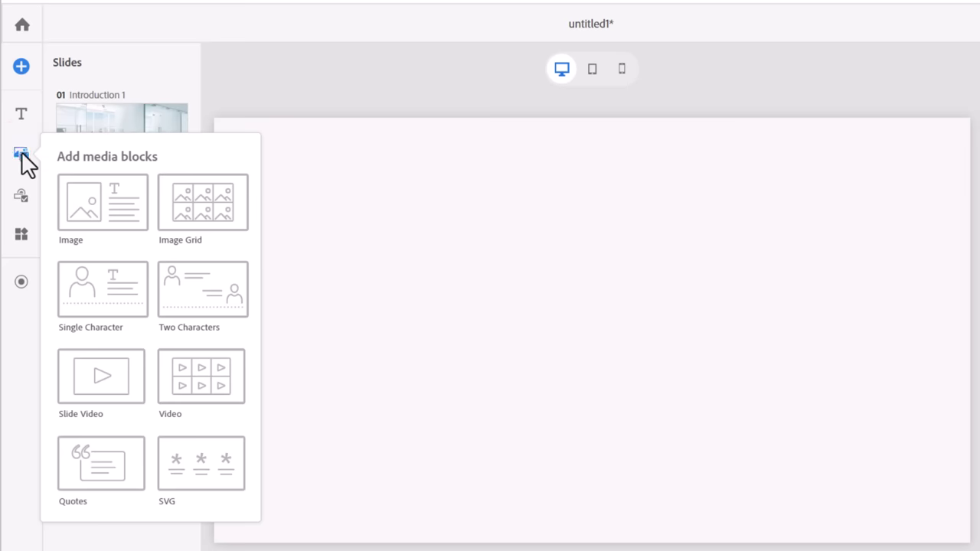
click(103, 387)
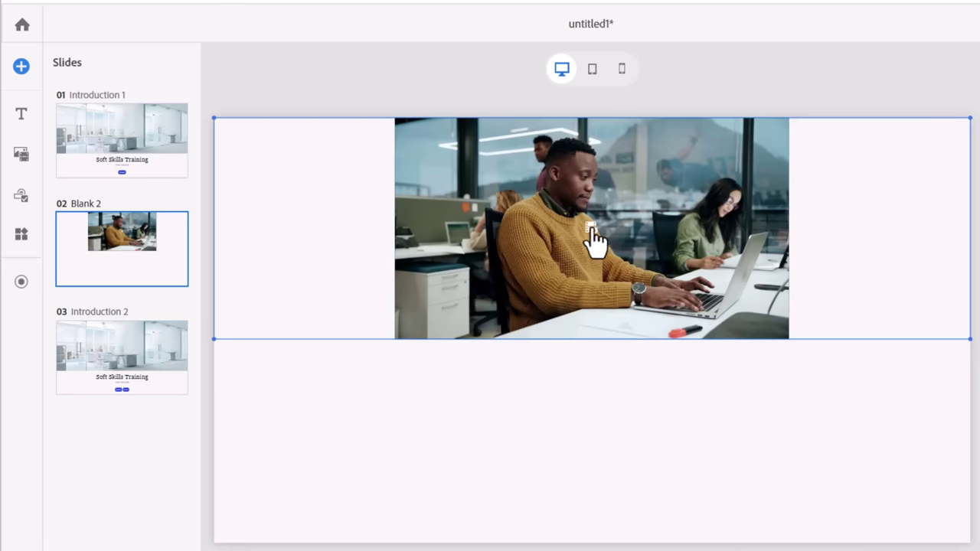
click(591, 230)
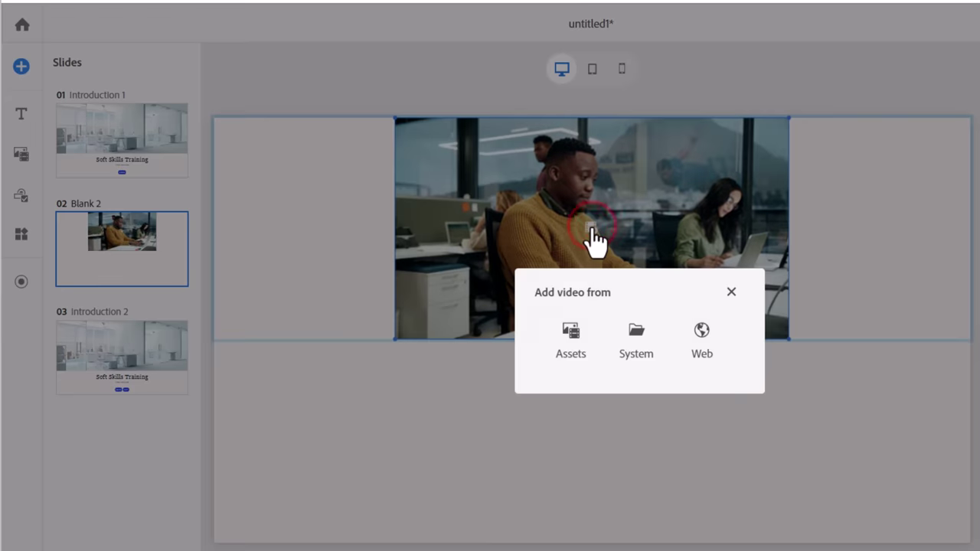
click(636, 336)
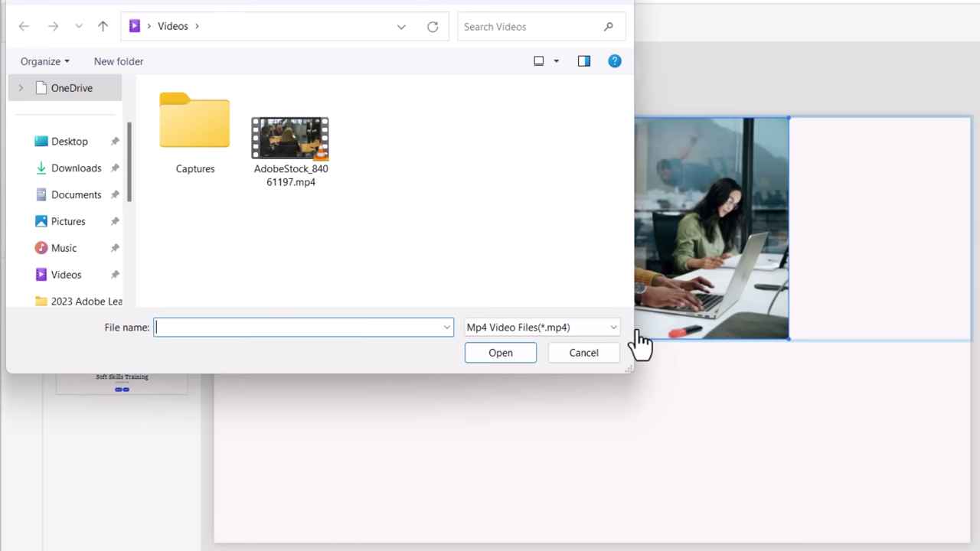
click(291, 142)
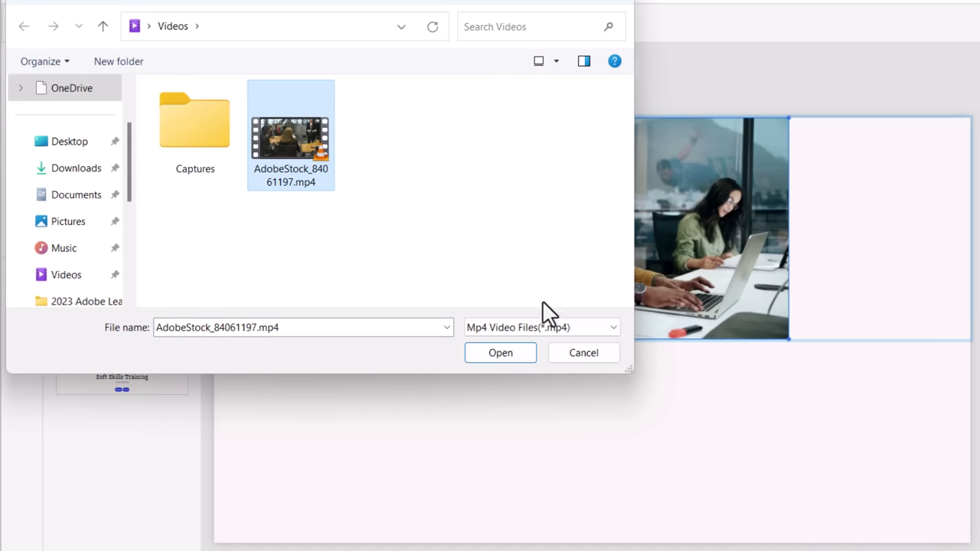
click(513, 352)
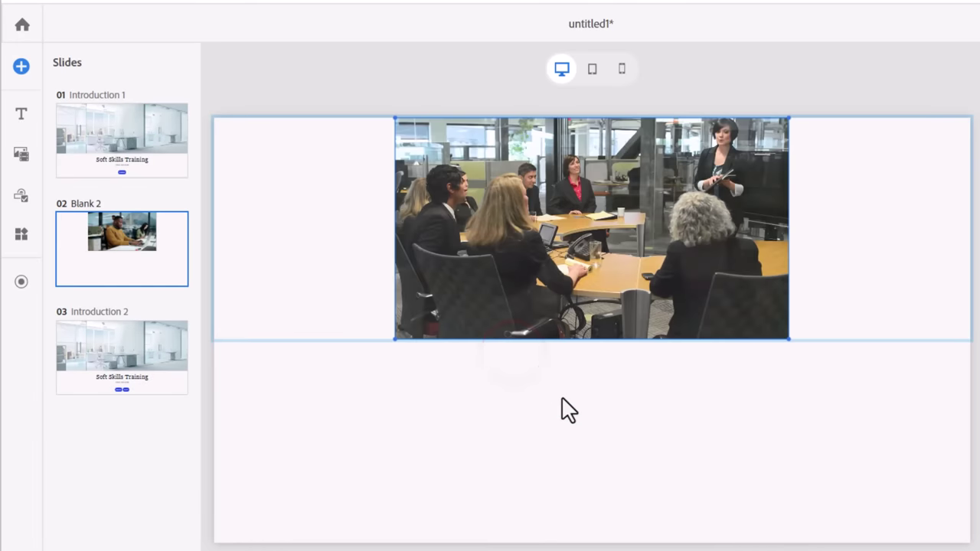
Step: Add a button block below the video with two buttons distributed to opposite ends
click(563, 397)
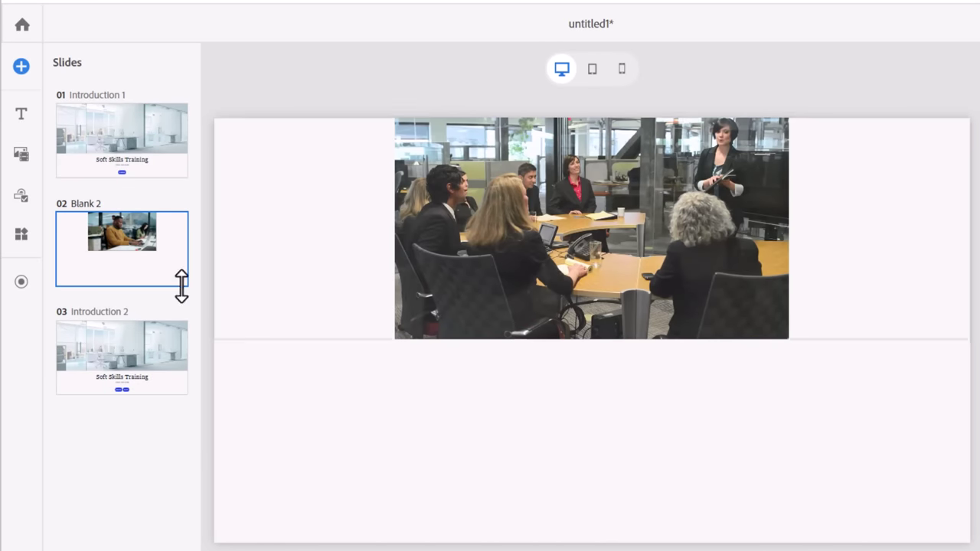
click(21, 196)
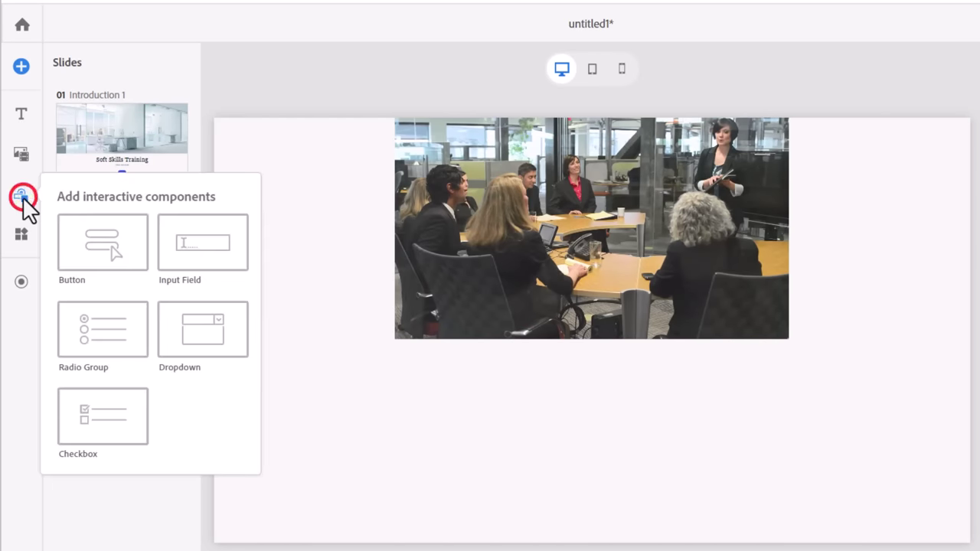
click(126, 244)
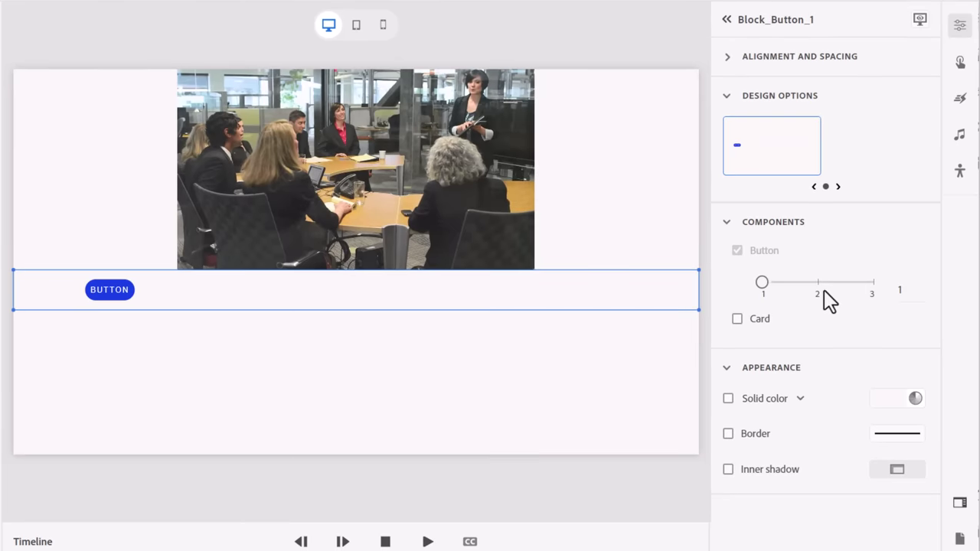
click(816, 284)
mouse_move(853, 271)
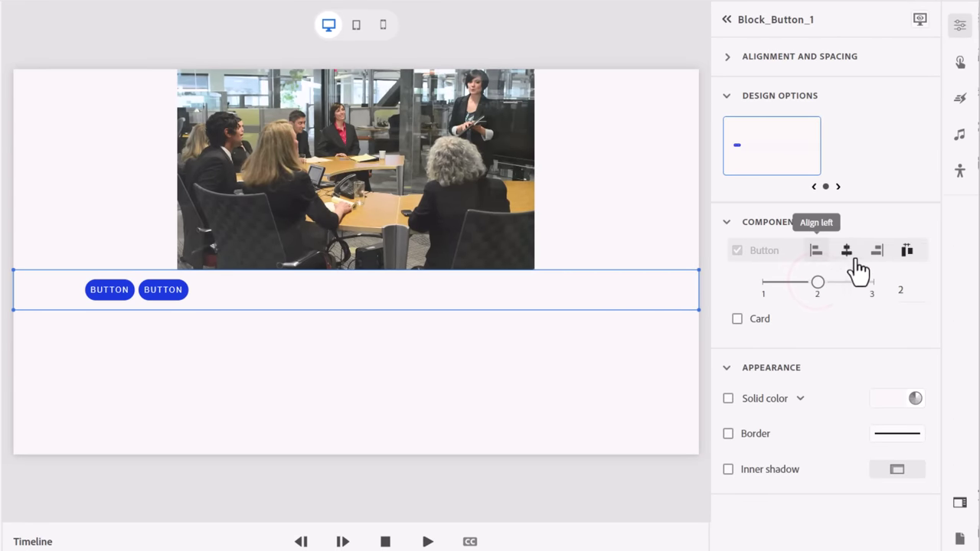
click(906, 252)
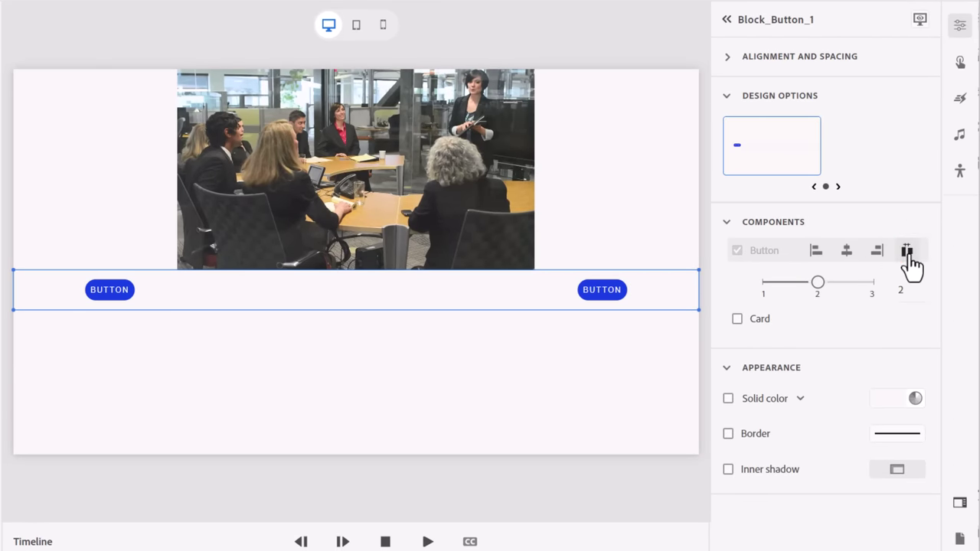
Step: Turn on Autofit height for the slide video block
click(646, 187)
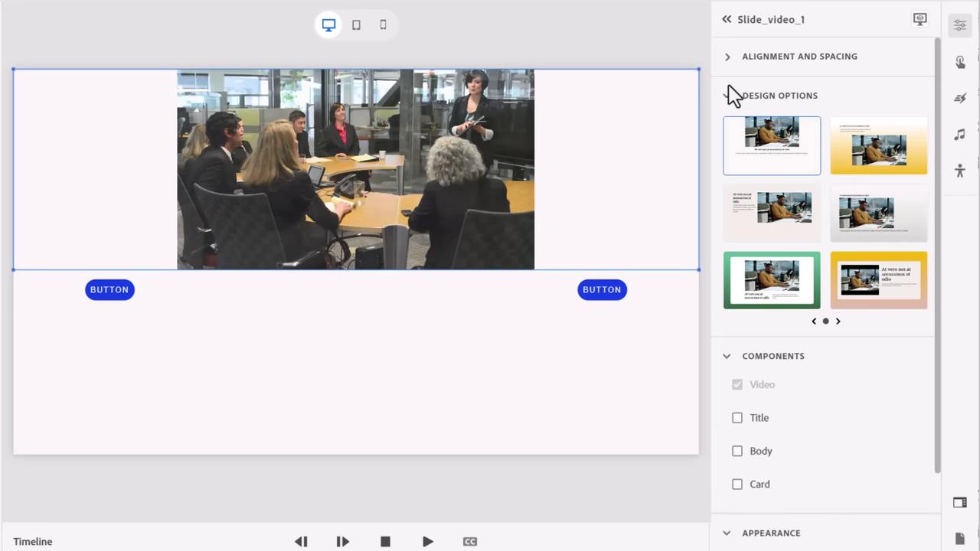
click(727, 57)
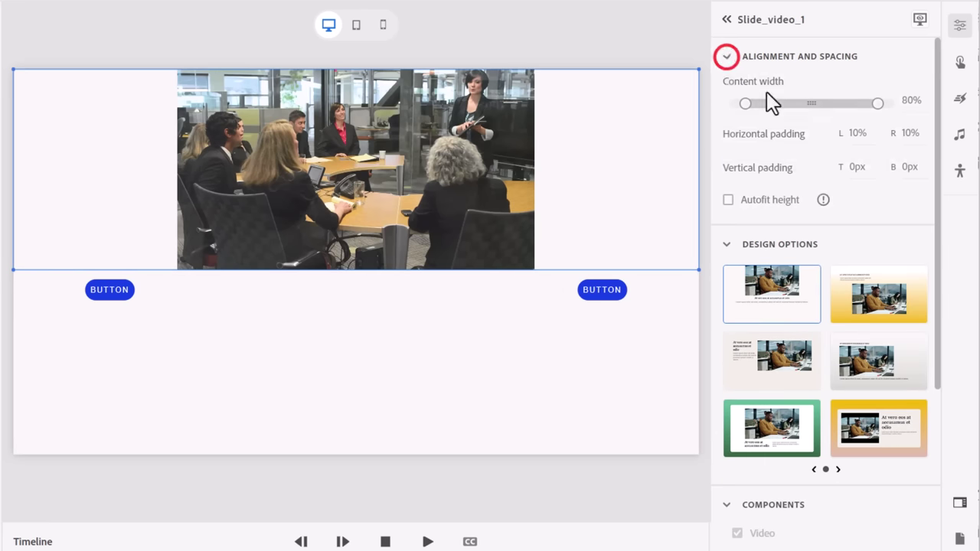
click(727, 199)
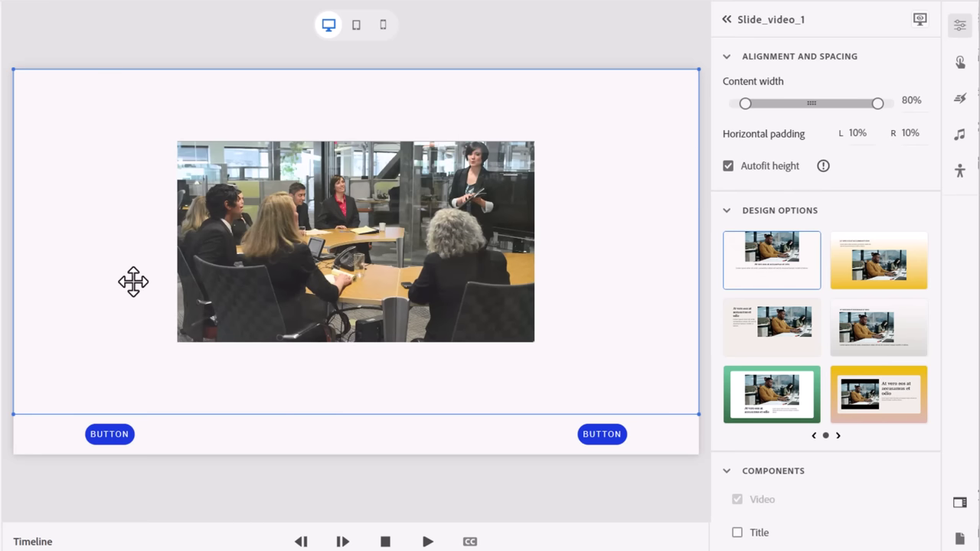
Step: Label the left button BACK and make it go to the previous slide
click(112, 434)
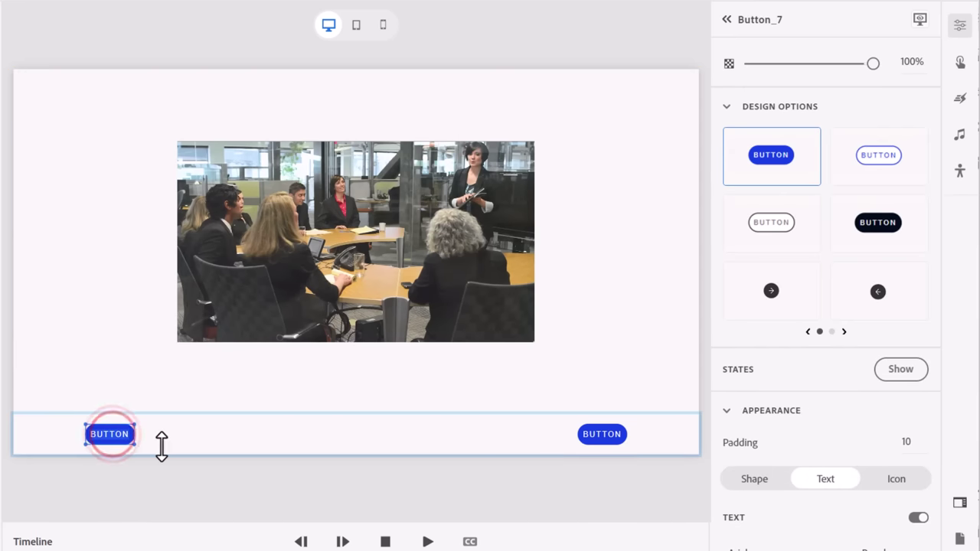
text(Ba)
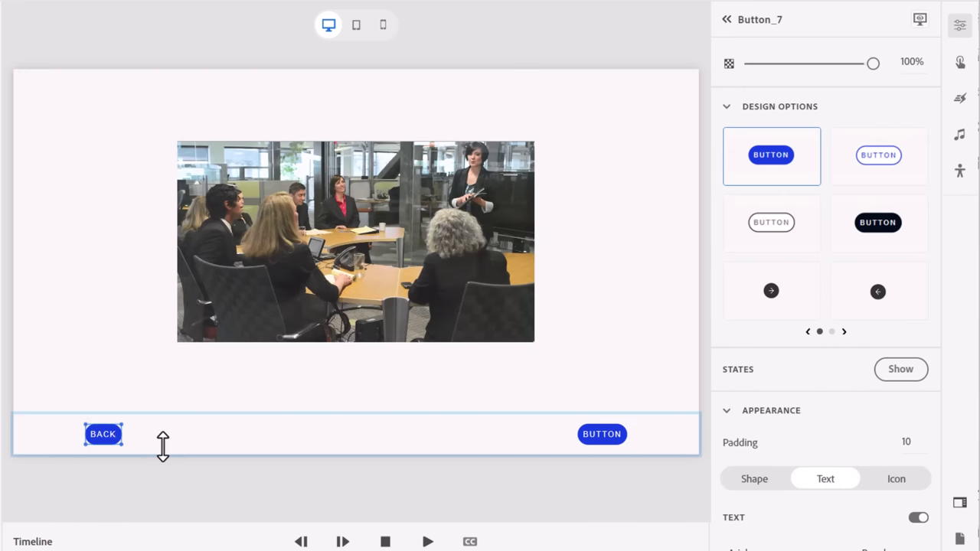
click(960, 63)
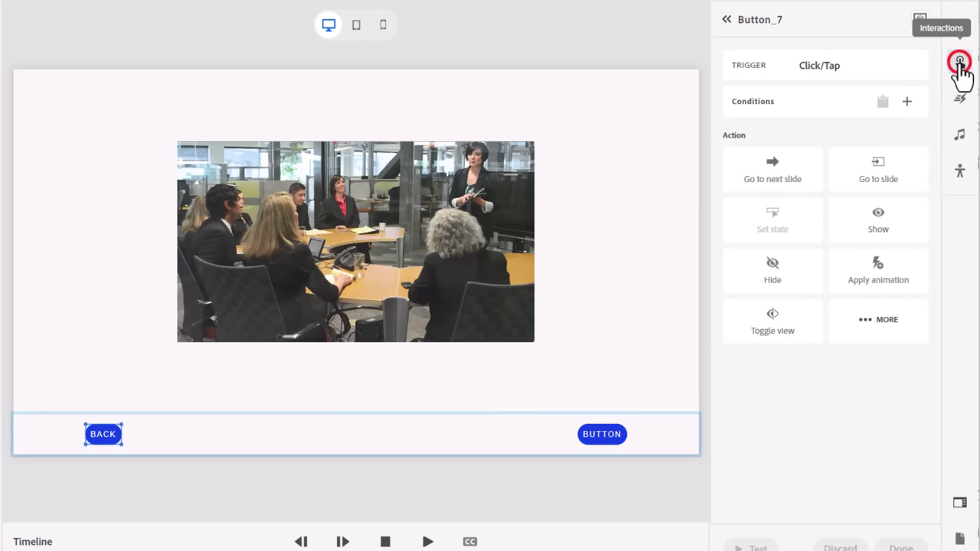
click(869, 320)
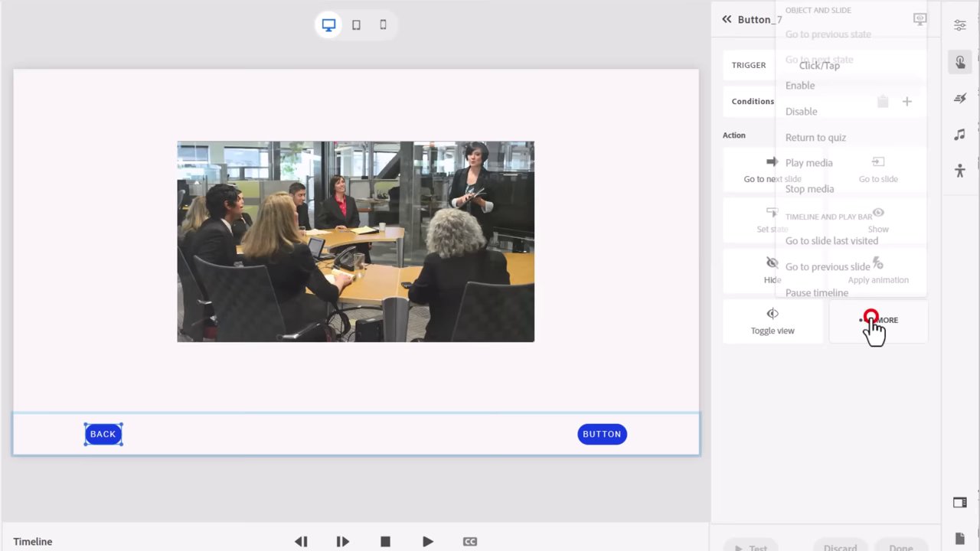
scroll(850, 278, down, 1)
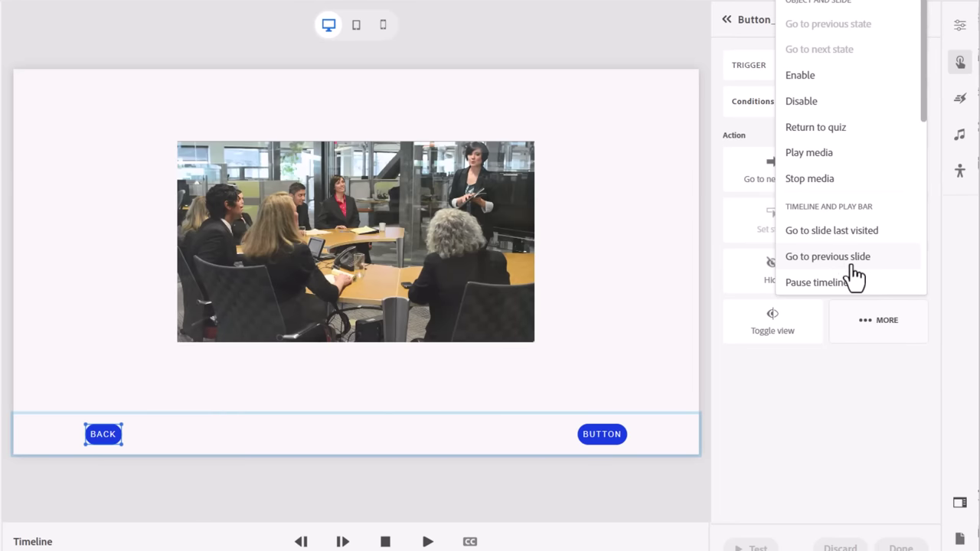
click(837, 258)
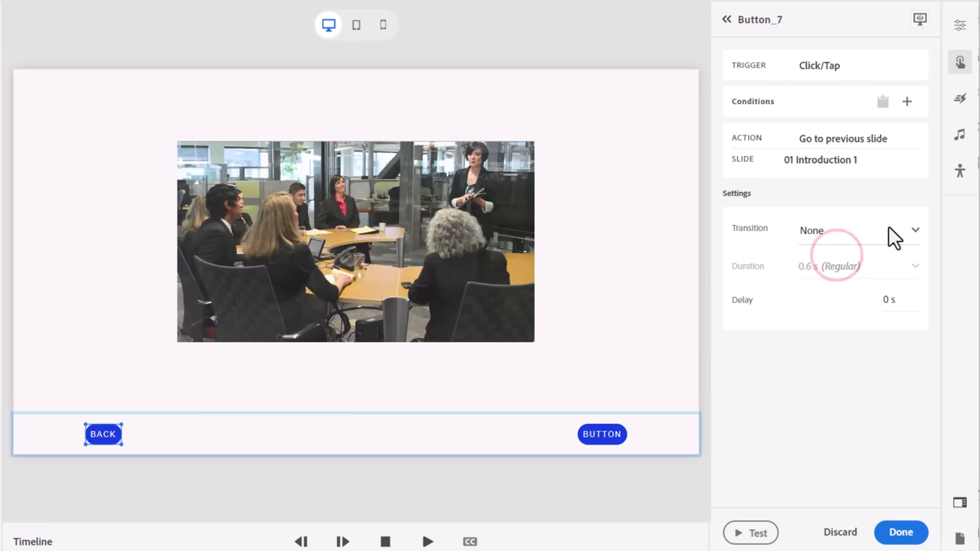
Step: Label the right button NEXT, make it go to the next slide, and keep it hidden
double_click(599, 434)
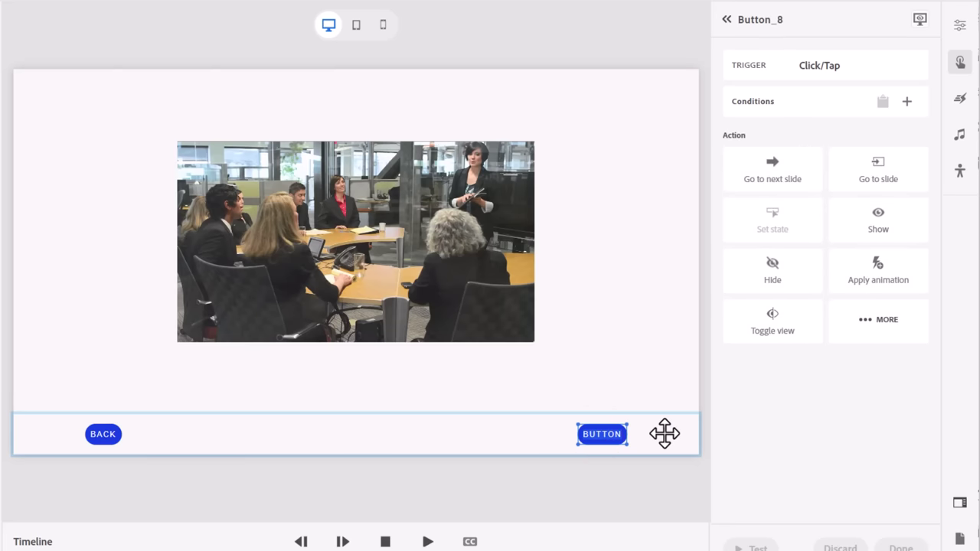
text(NEXT)
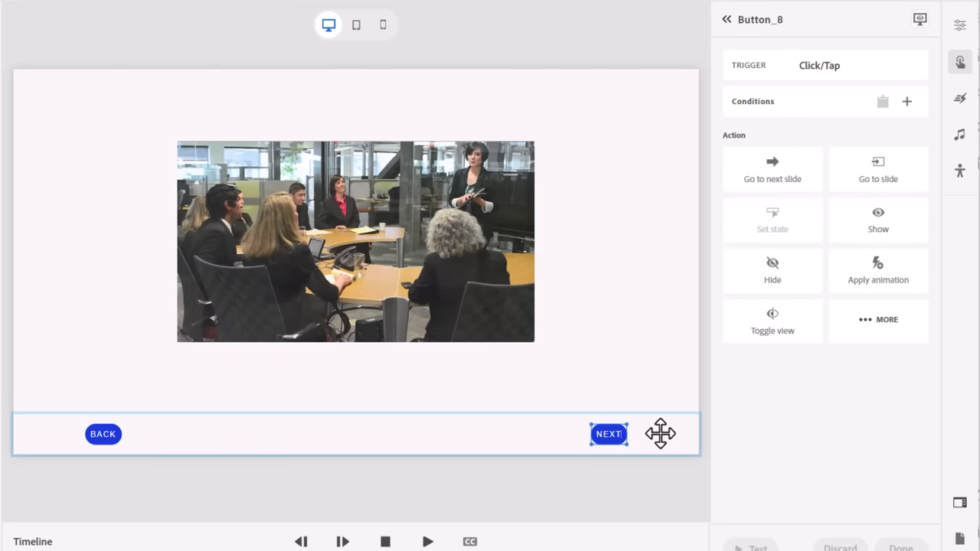
click(784, 176)
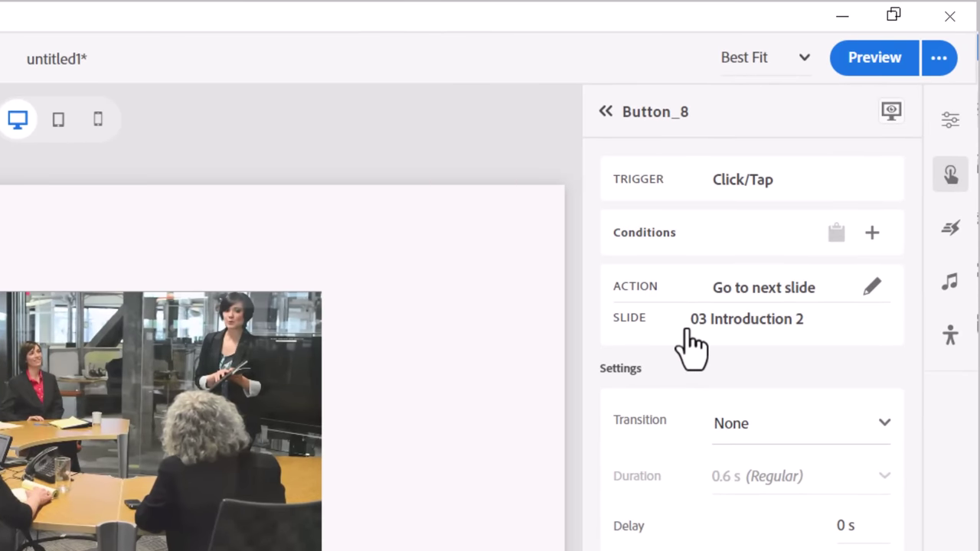
click(890, 110)
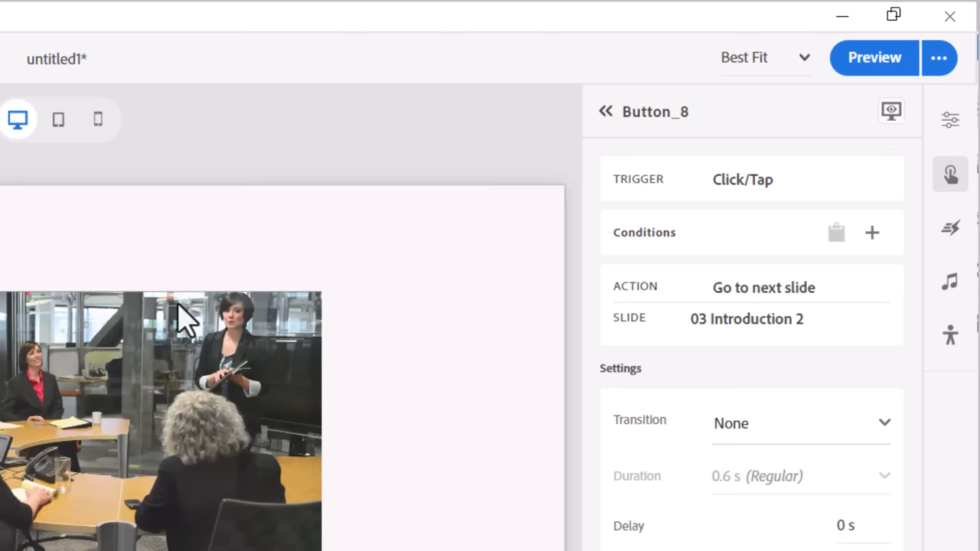
click(891, 111)
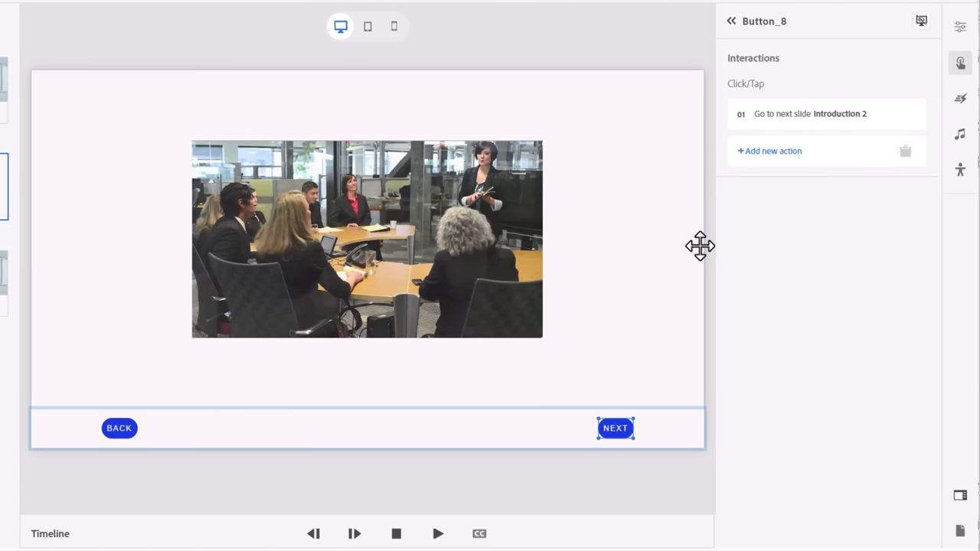
Step: Expand the timeline, scroll to its end, and put the playhead at about 20.3 seconds
click(528, 533)
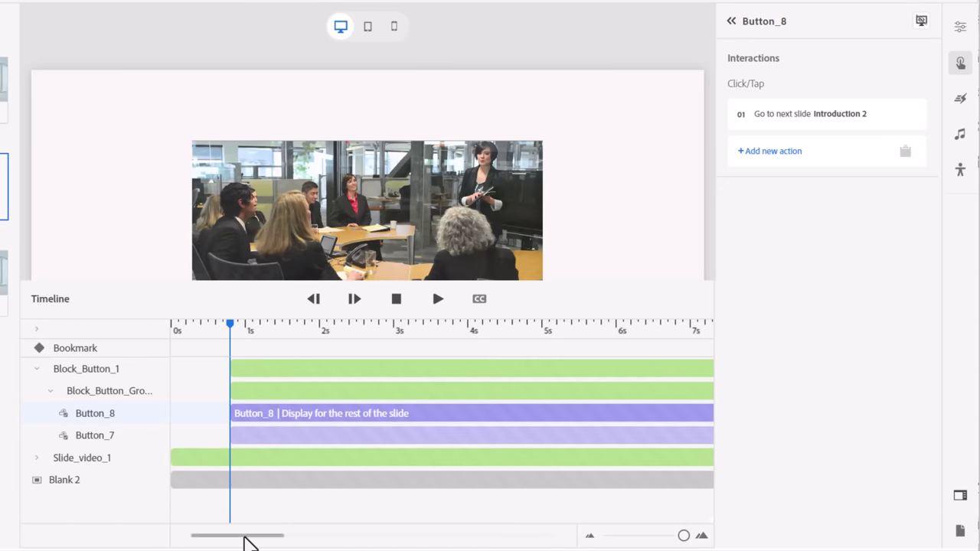
drag(244, 536, 470, 541)
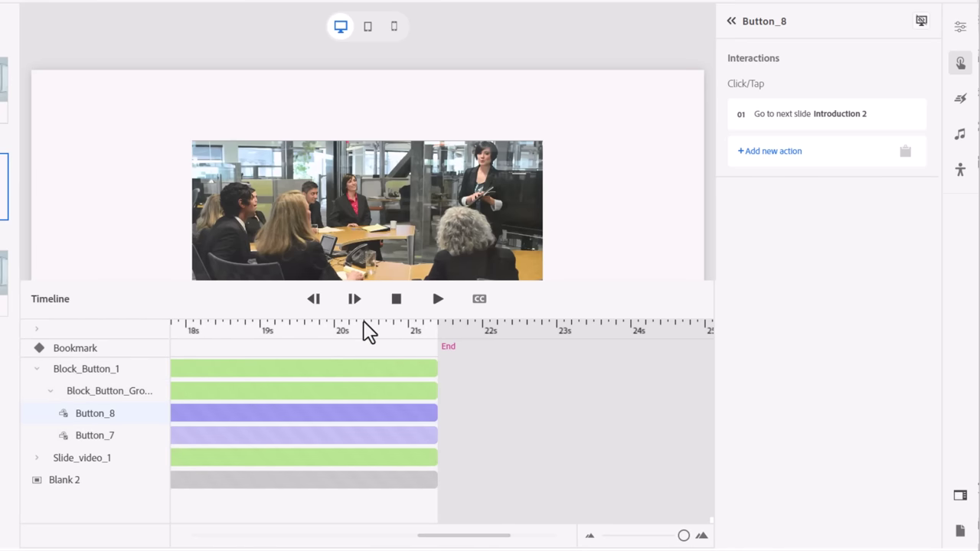
click(364, 321)
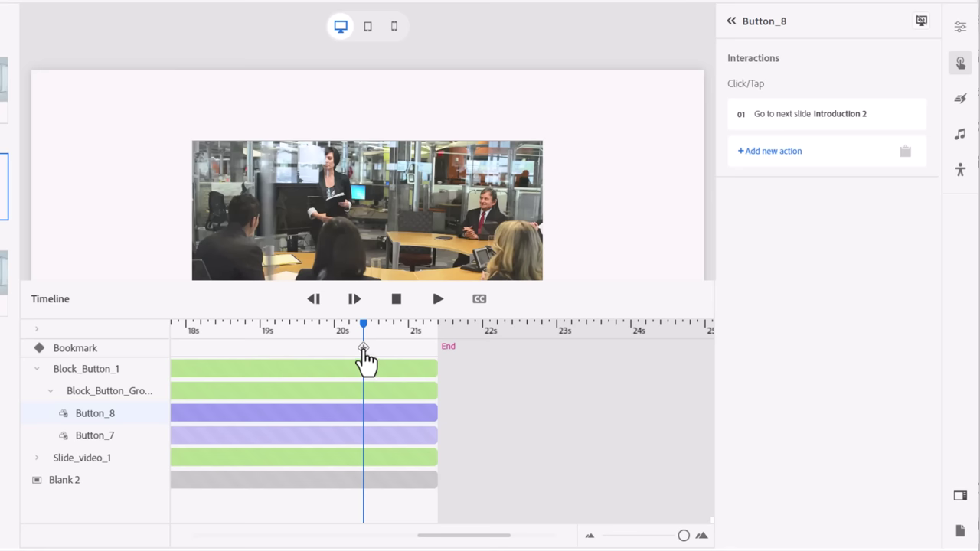
Step: Add bookmark Bookmark_1 at the 20.4 s playhead and open its slide interaction
click(365, 351)
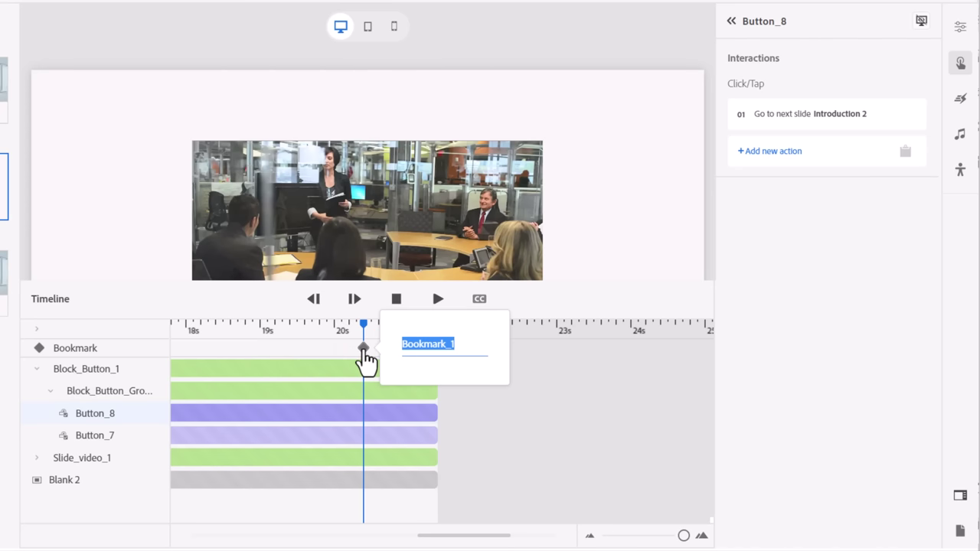
text(ShowNext)
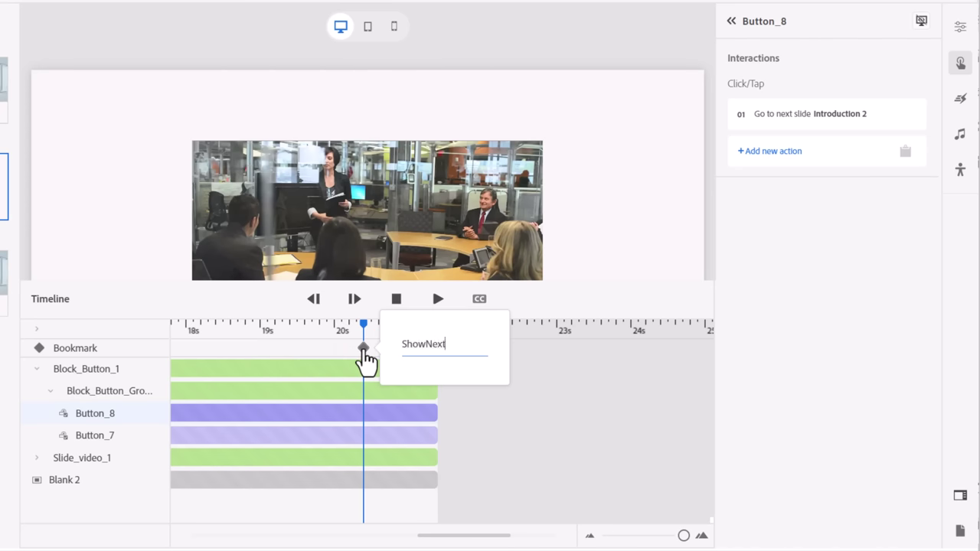
key(Return)
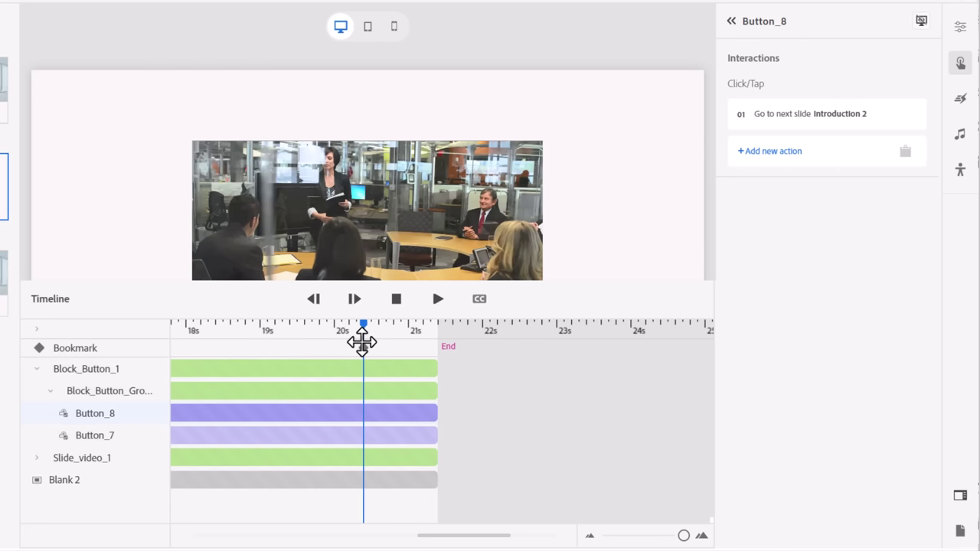
click(363, 347)
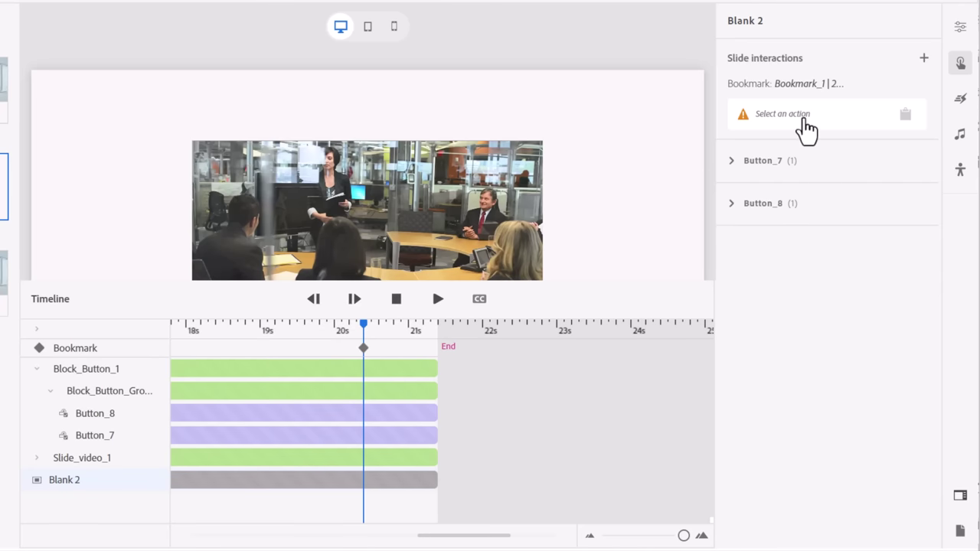
Step: Give Bookmark_1 a Show action that reveals Button_8, the NEXT button
click(798, 116)
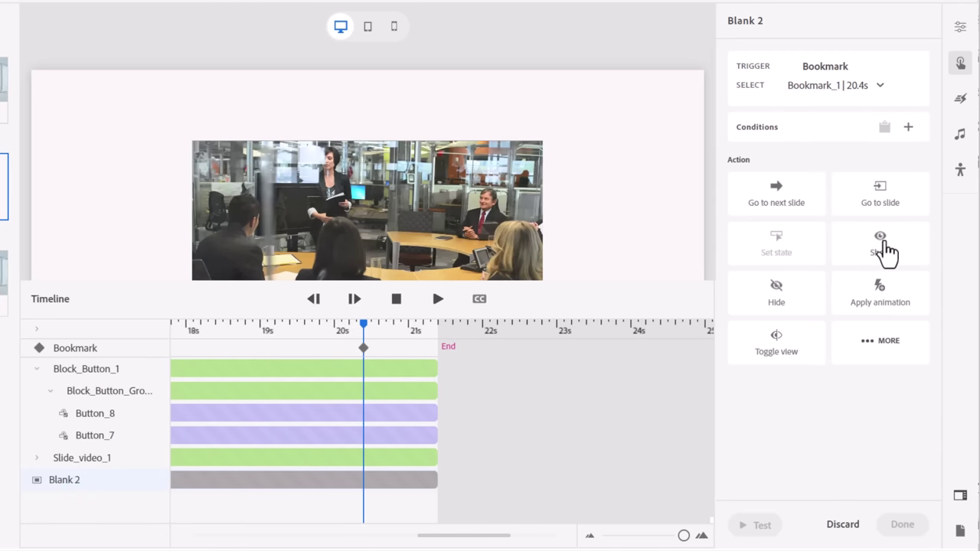
click(884, 251)
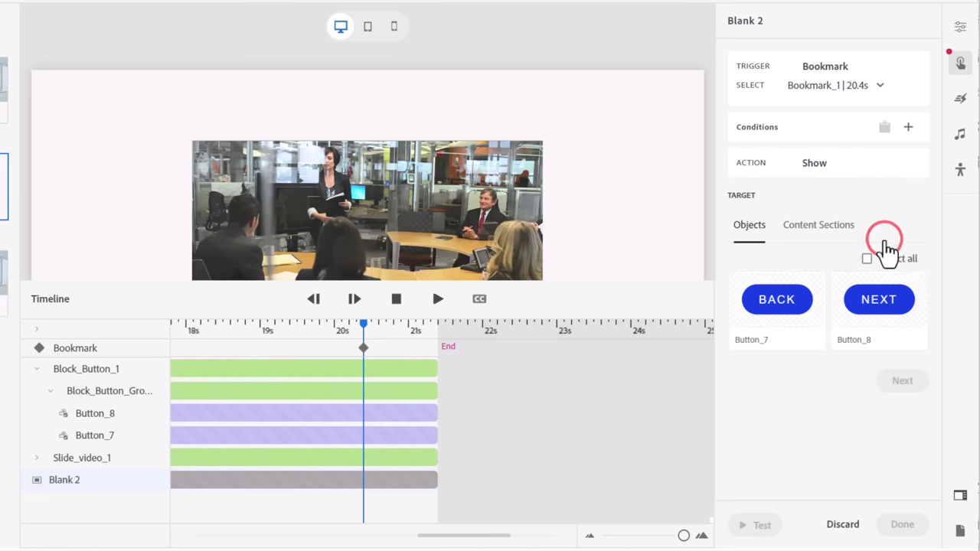
click(882, 306)
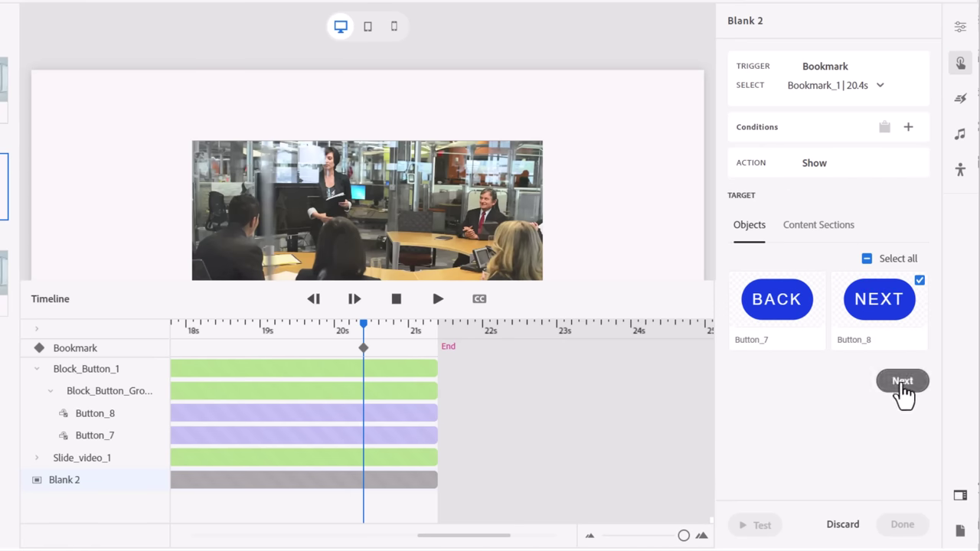
click(903, 383)
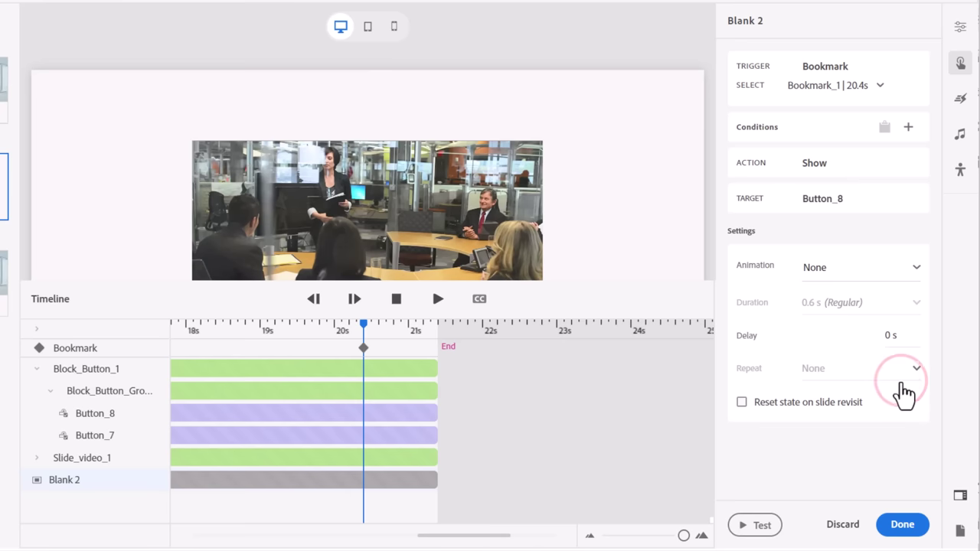
click(903, 524)
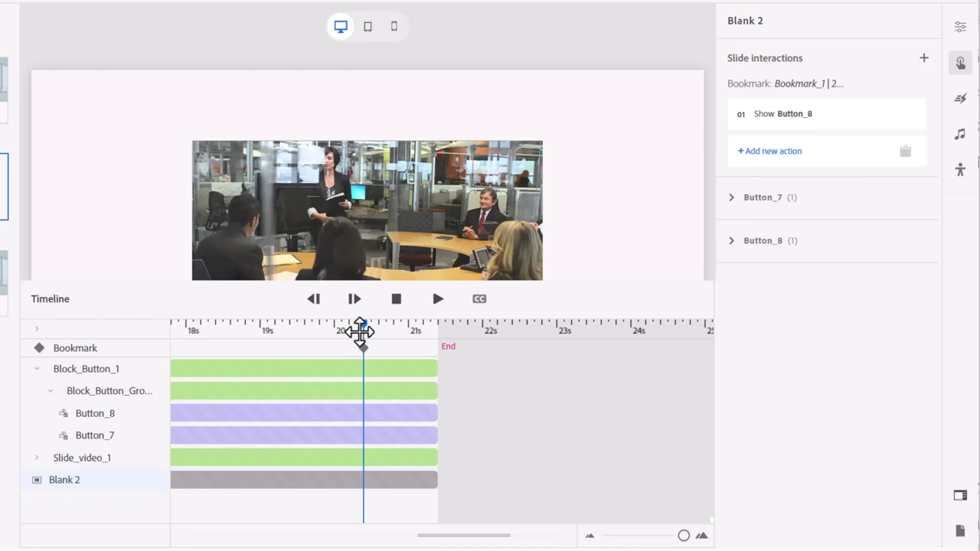
Step: Check the BACK and NEXT buttons below the video, then collapse the timeline
mouse_move(363, 361)
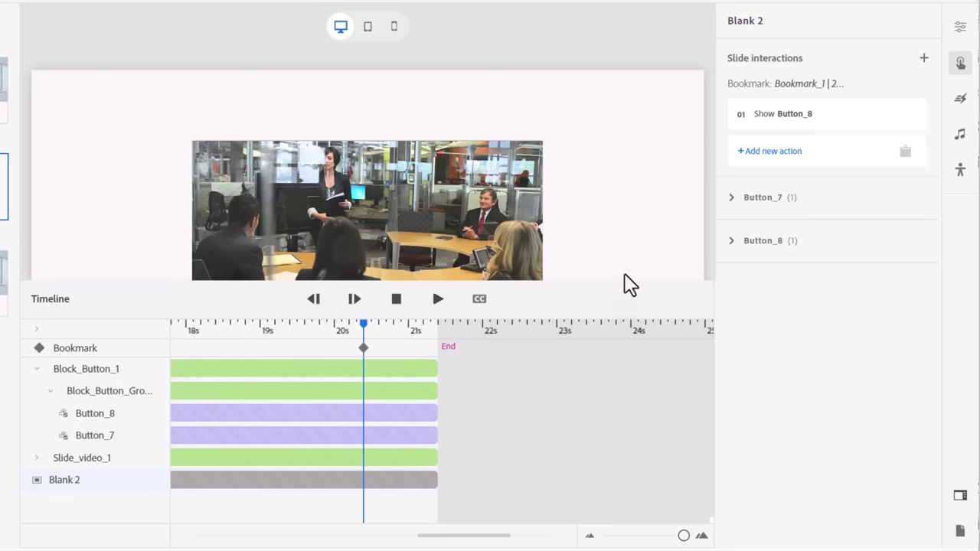
scroll(628, 275, down, 5)
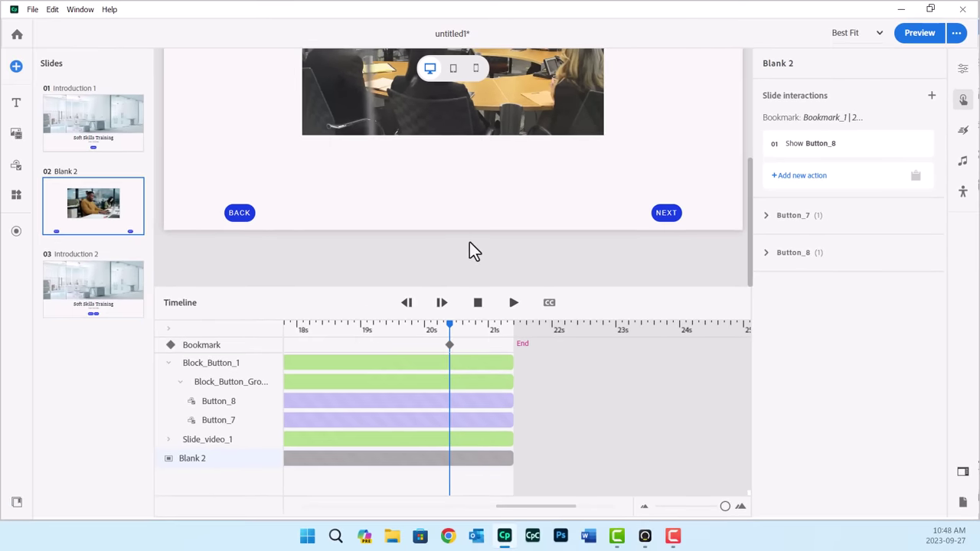
scroll(469, 242, up, 2)
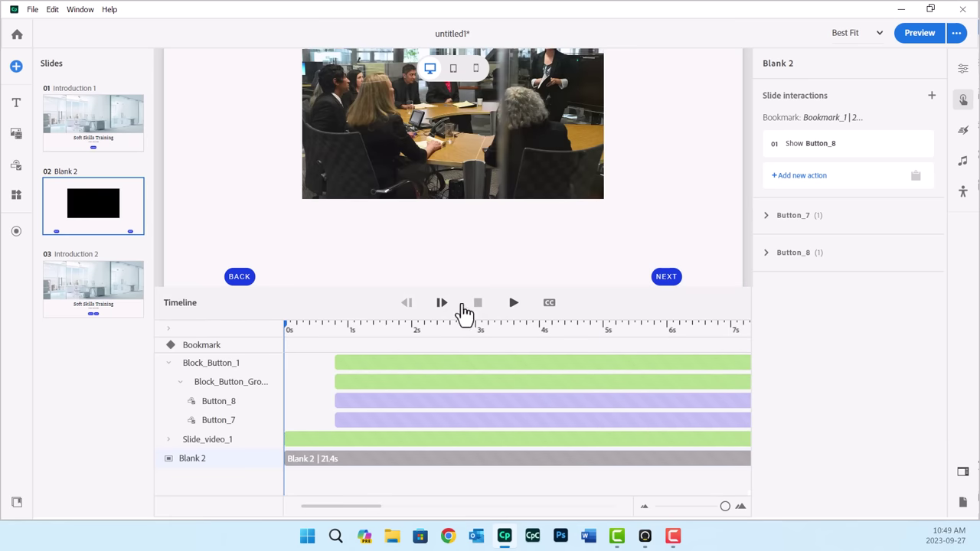
click(618, 302)
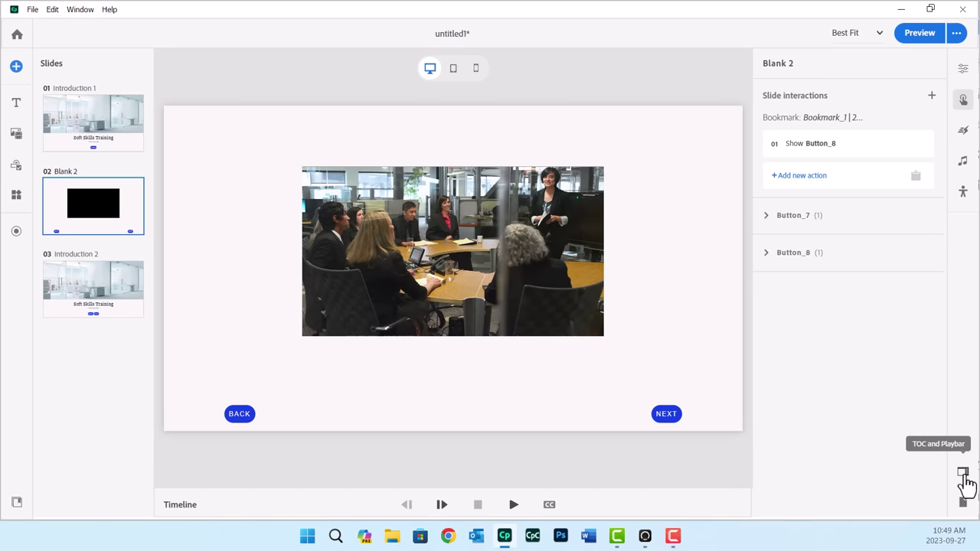
Step: Switch off Show Playbar in the TOC and Playbar settings and close them
click(964, 476)
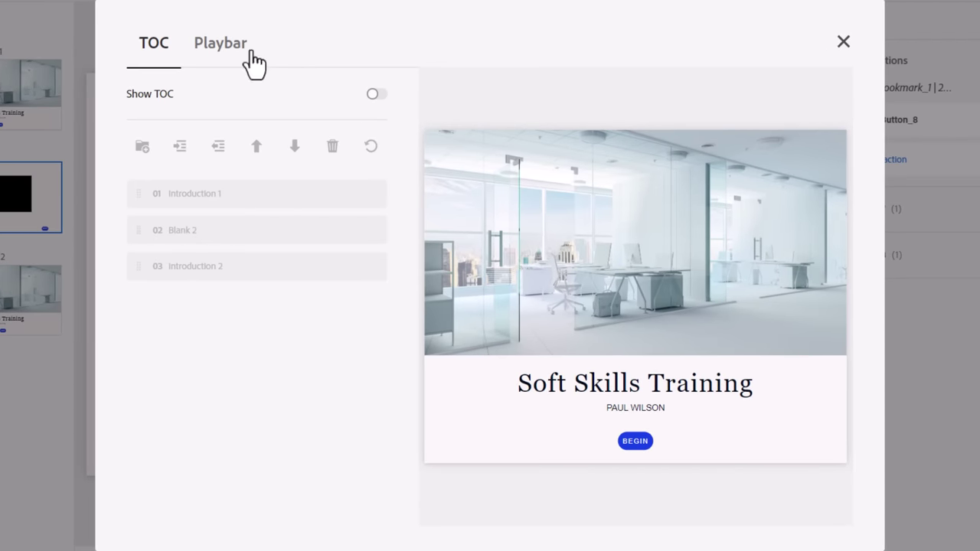
click(228, 44)
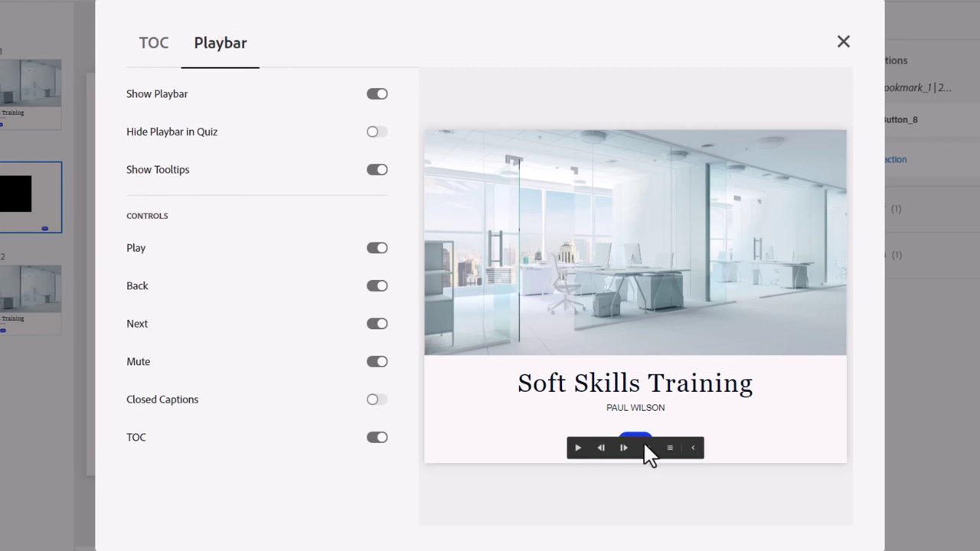
click(375, 95)
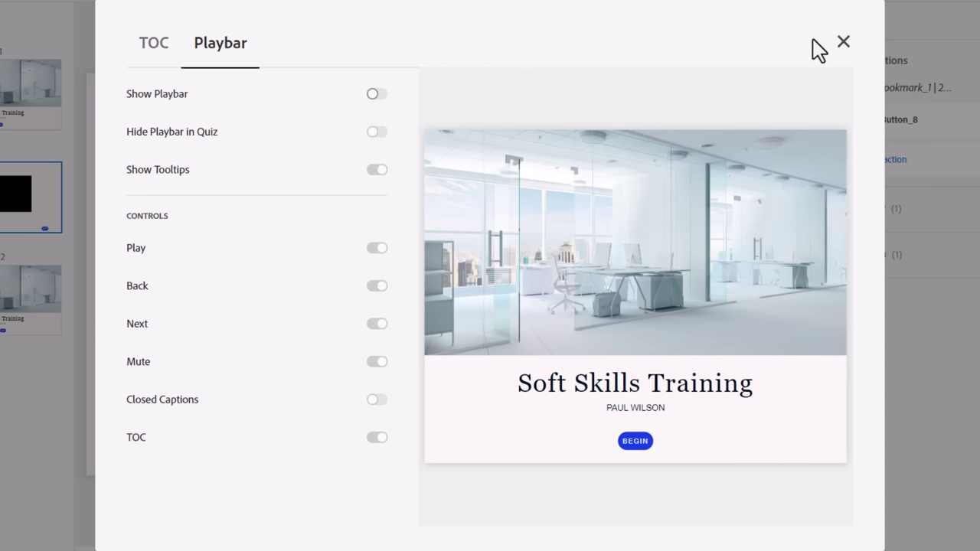
click(843, 43)
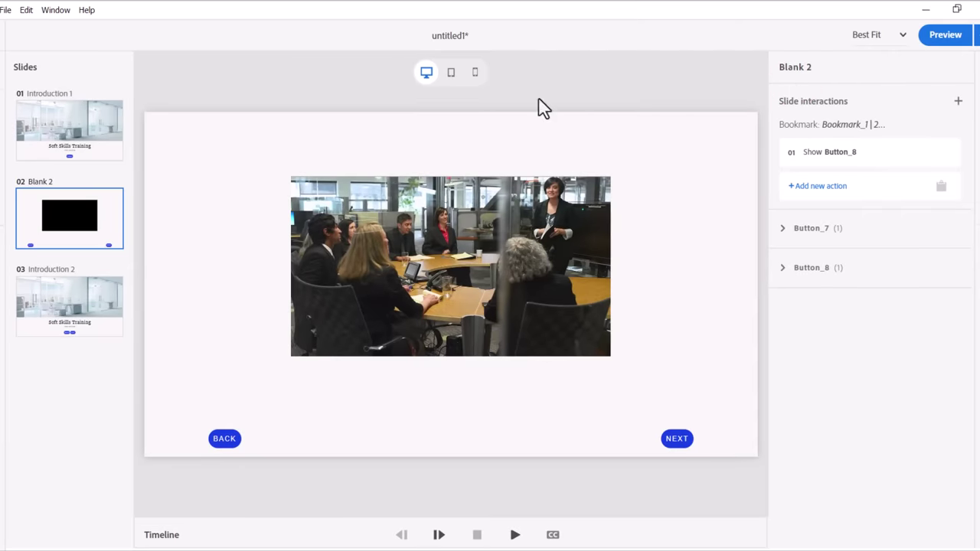
Step: Select slide Introduction 1 and preview the project from there
click(78, 113)
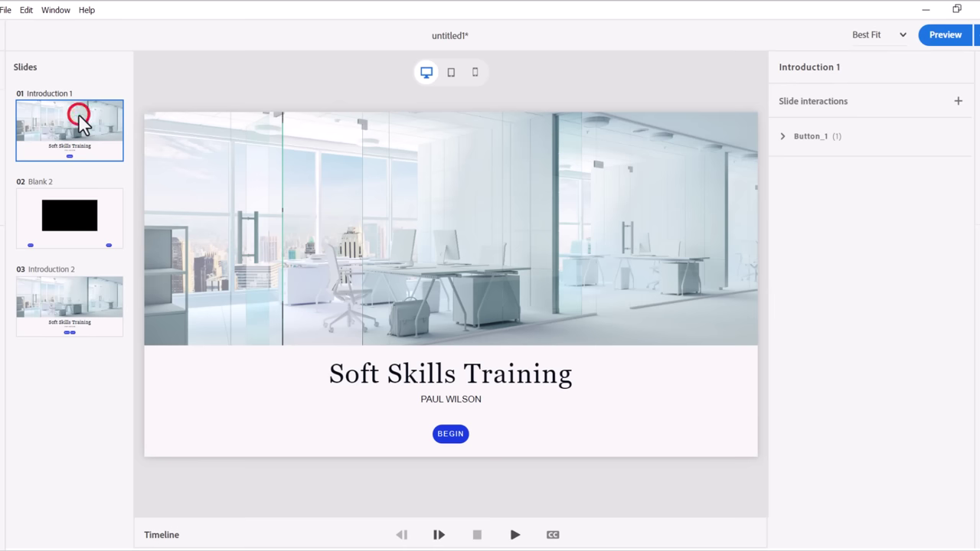
click(951, 36)
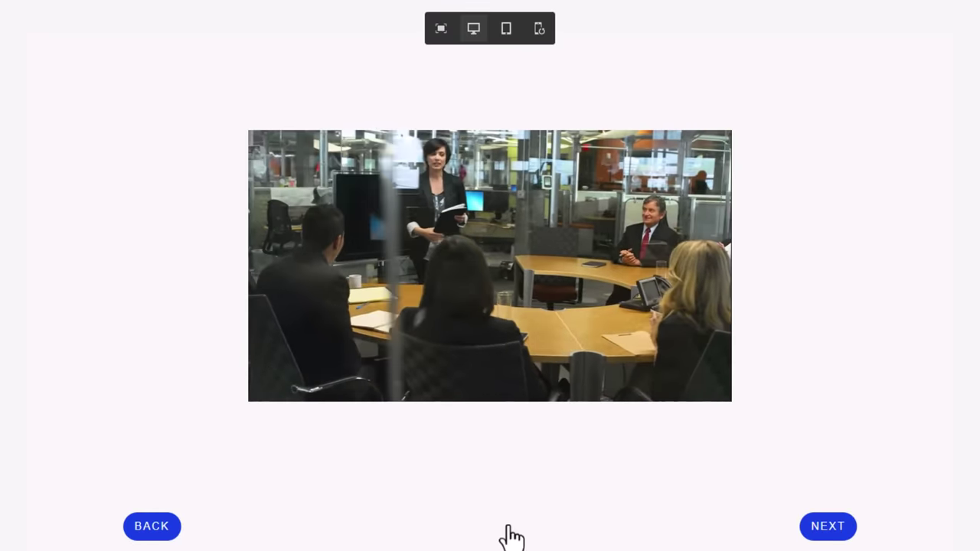
click(828, 528)
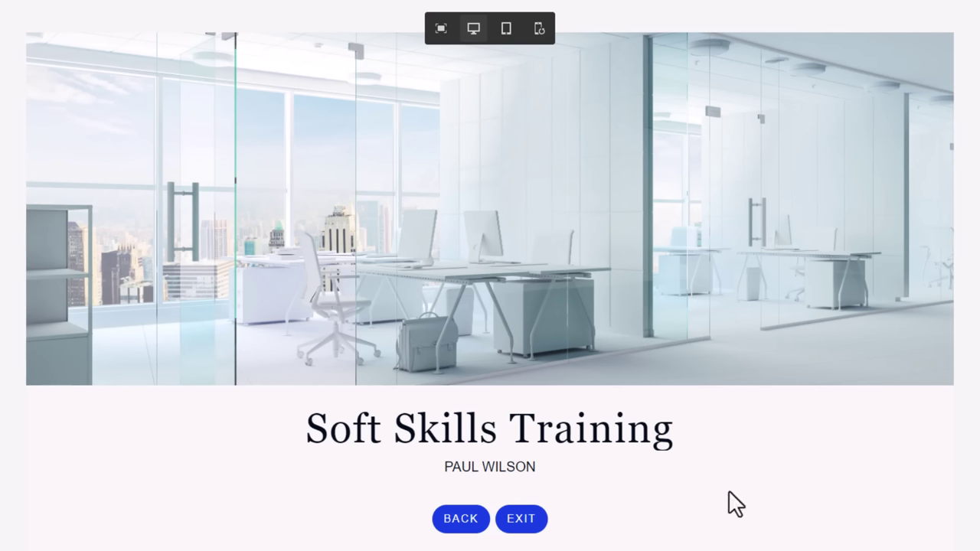
click(460, 520)
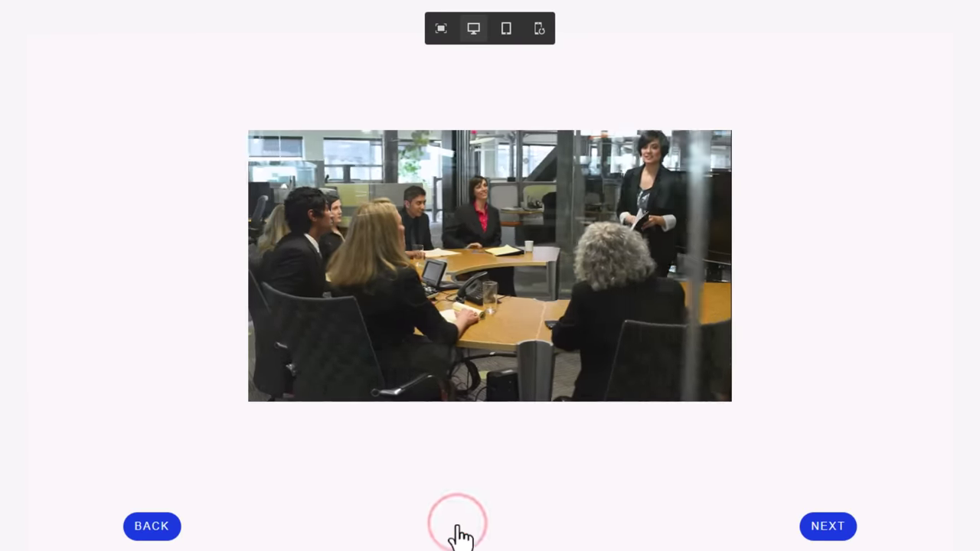